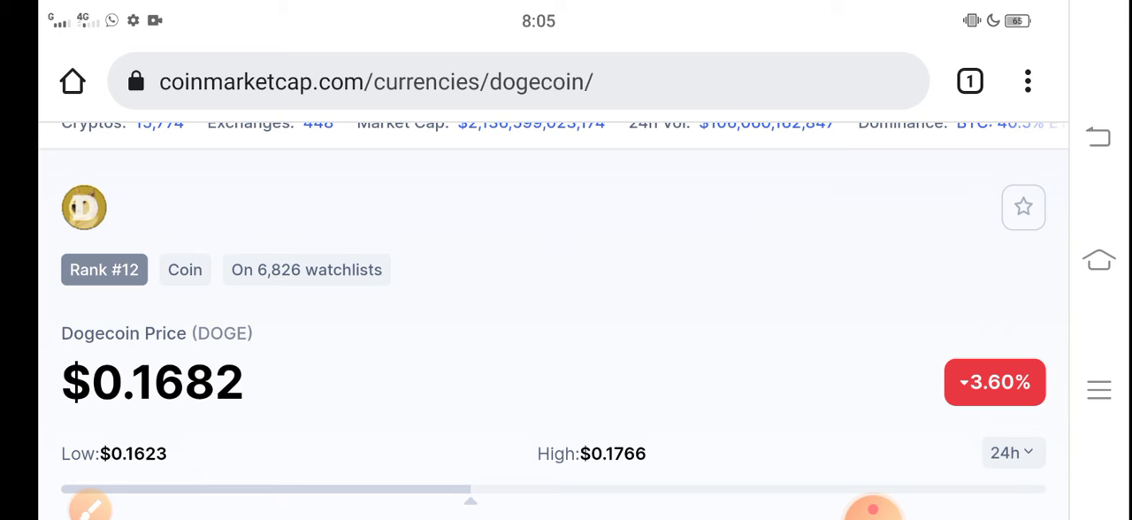
- Draw a red rectangle around the $0.1683 Dogecoin price using the annotation tools
left_click(88, 508)
left_click(862, 434)
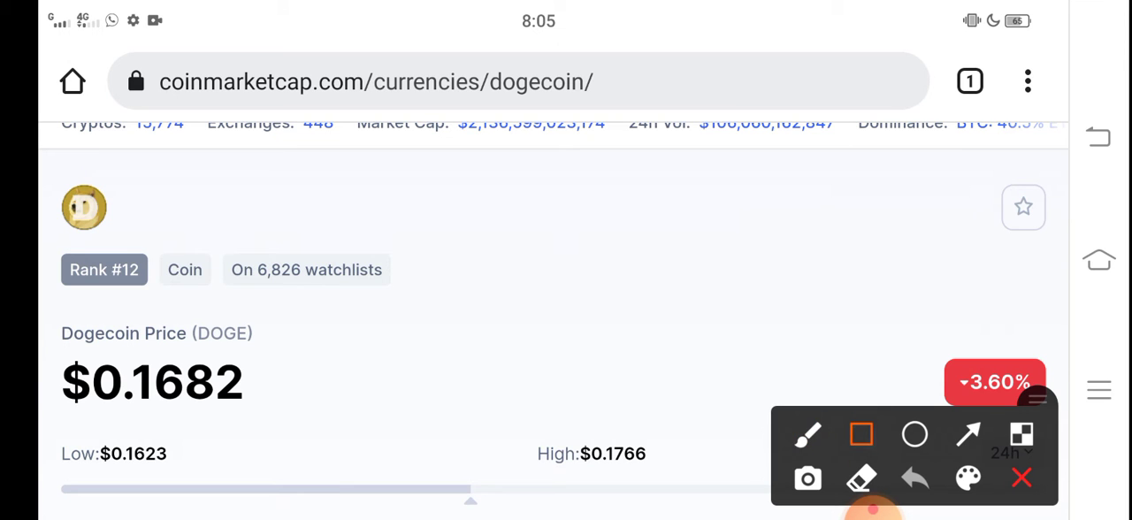
mouse_move(309, 431)
left_mouse_down()
mouse_move(69, 385)
mouse_move(39, 337)
left_mouse_up()
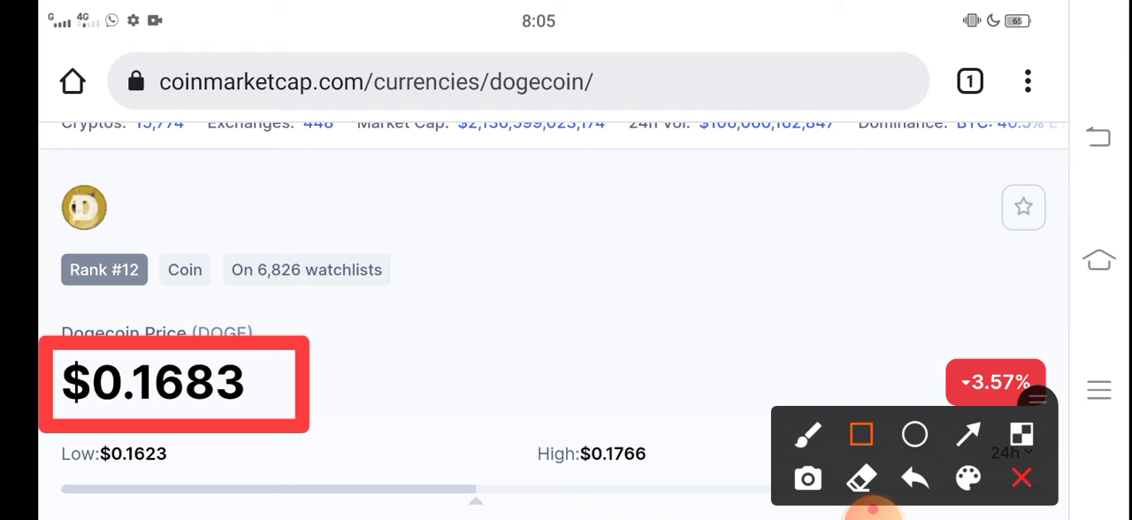
- Draw a red arrow pointing down at the -3.57% daily change badge
left_click(968, 433)
left_click_drag(930, 249, 959, 327)
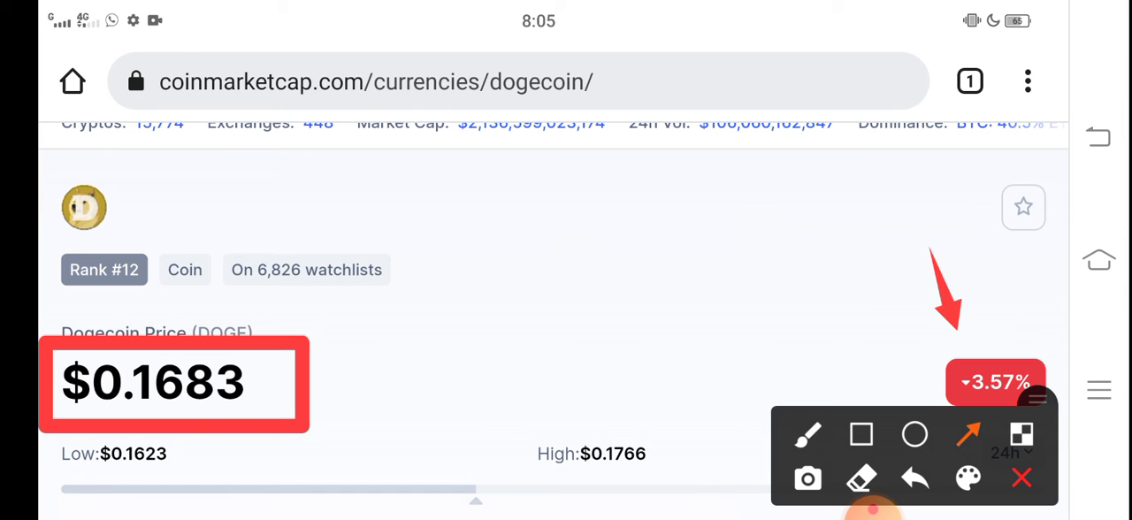
- Close the annotation toolbar, clearing the box and arrow from the Dogecoin page
left_click(1021, 478)
scroll(555, 283, "down", 3)
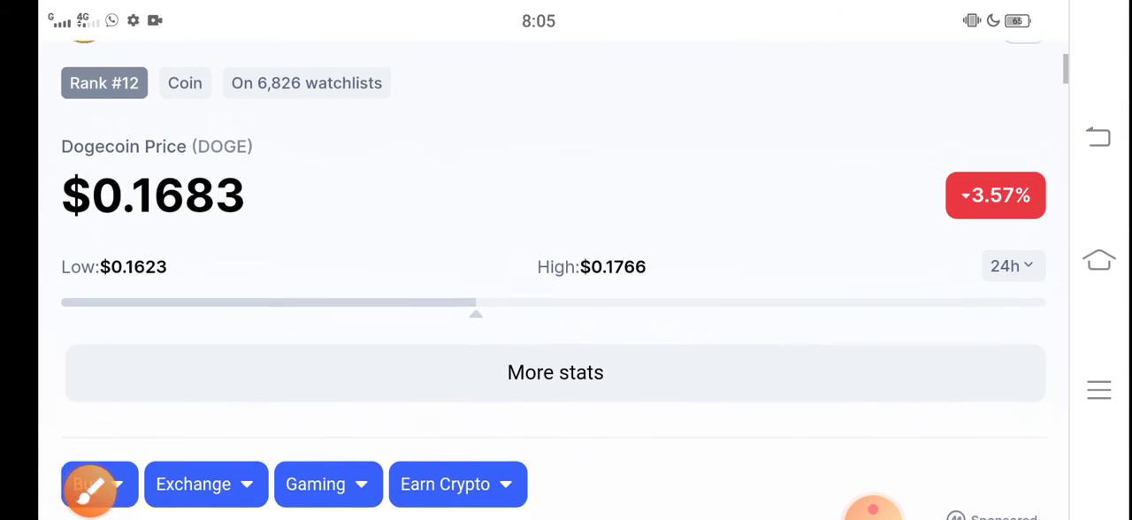
scroll(555, 284, "down", 2)
scroll(556, 319, "down", 1)
scroll(556, 318, "down", 2)
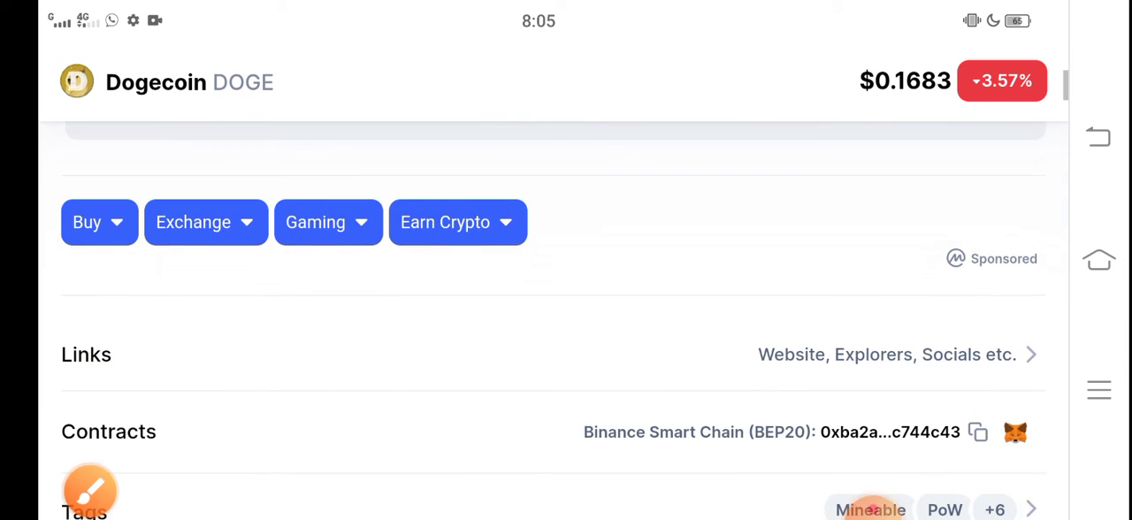
scroll(555, 319, "down", 5)
scroll(555, 319, "down", 1)
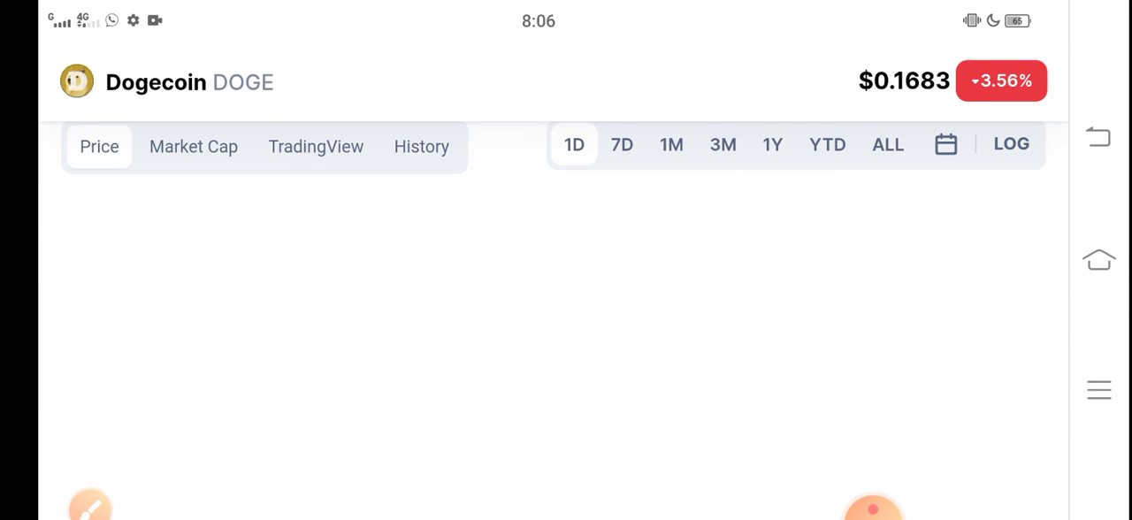